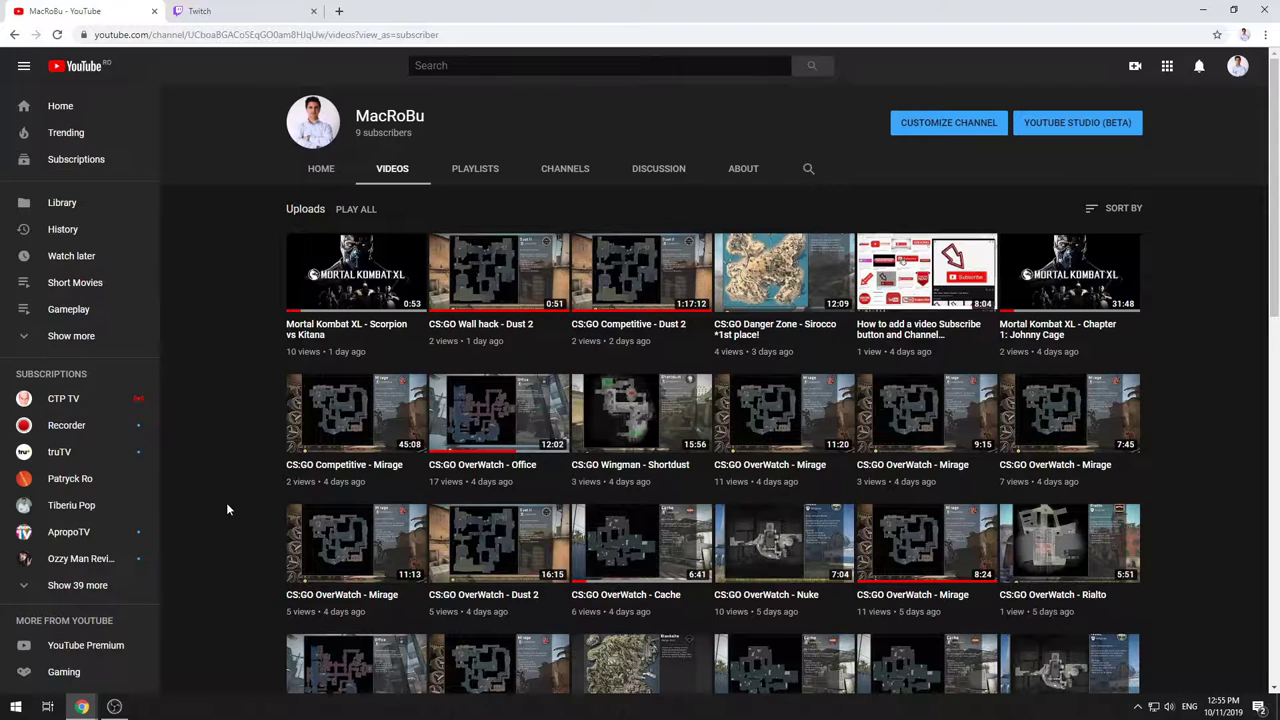
From the Twitch tab's account menu, open Video Producer to list the channel's past broadcasts
{"action": "left_click", "coordinate": [212, 10]}
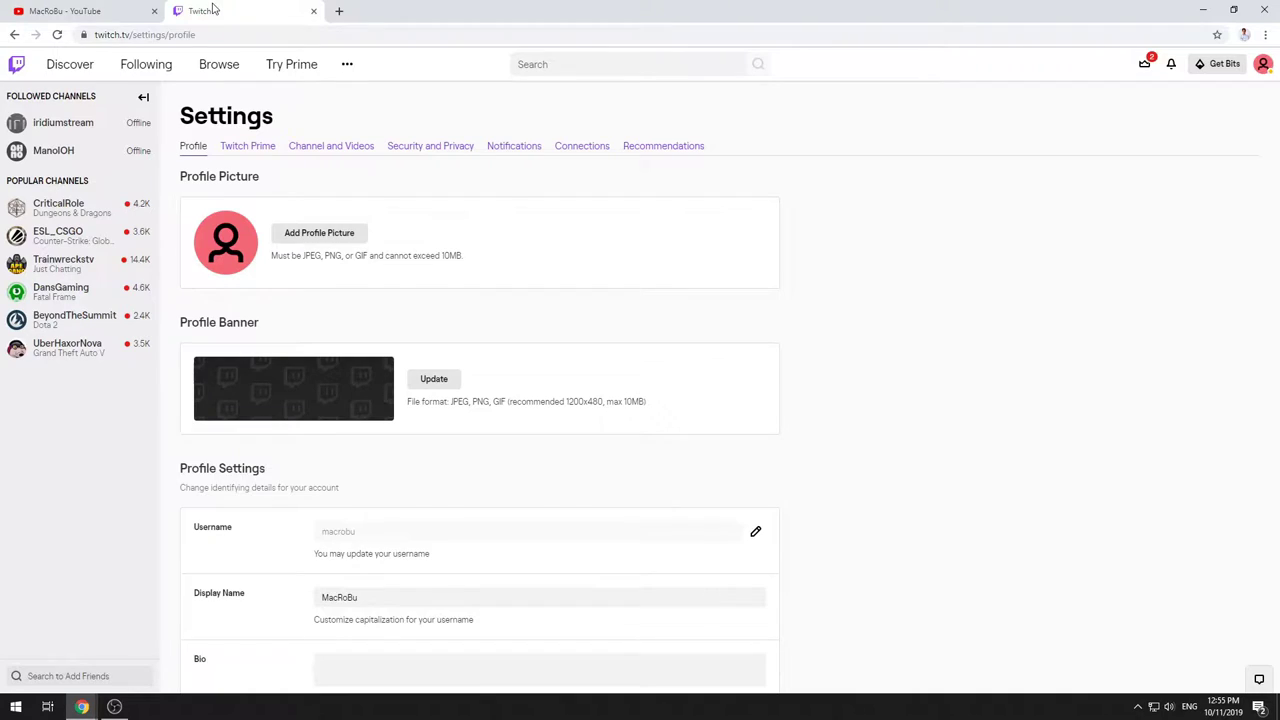
{"action": "triple_click", "coordinate": [1038, 402]}
{"action": "left_click", "coordinate": [981, 333]}
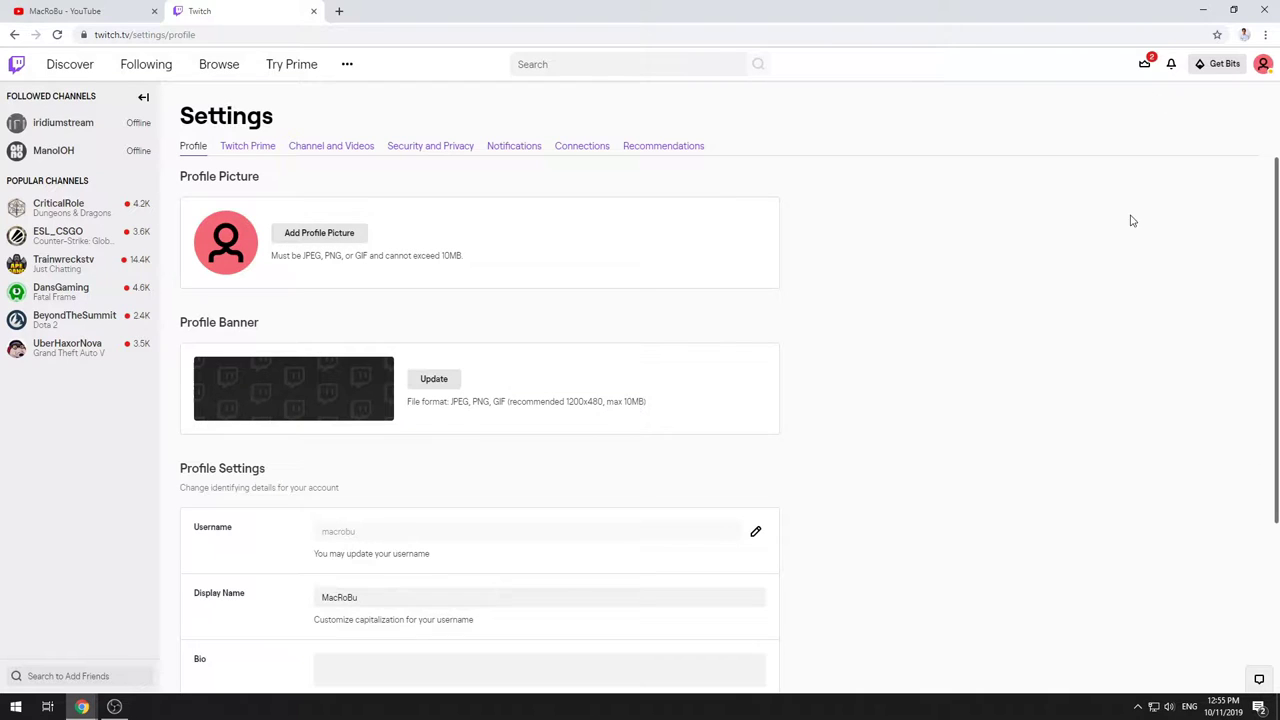
{"action": "left_click", "coordinate": [1262, 63]}
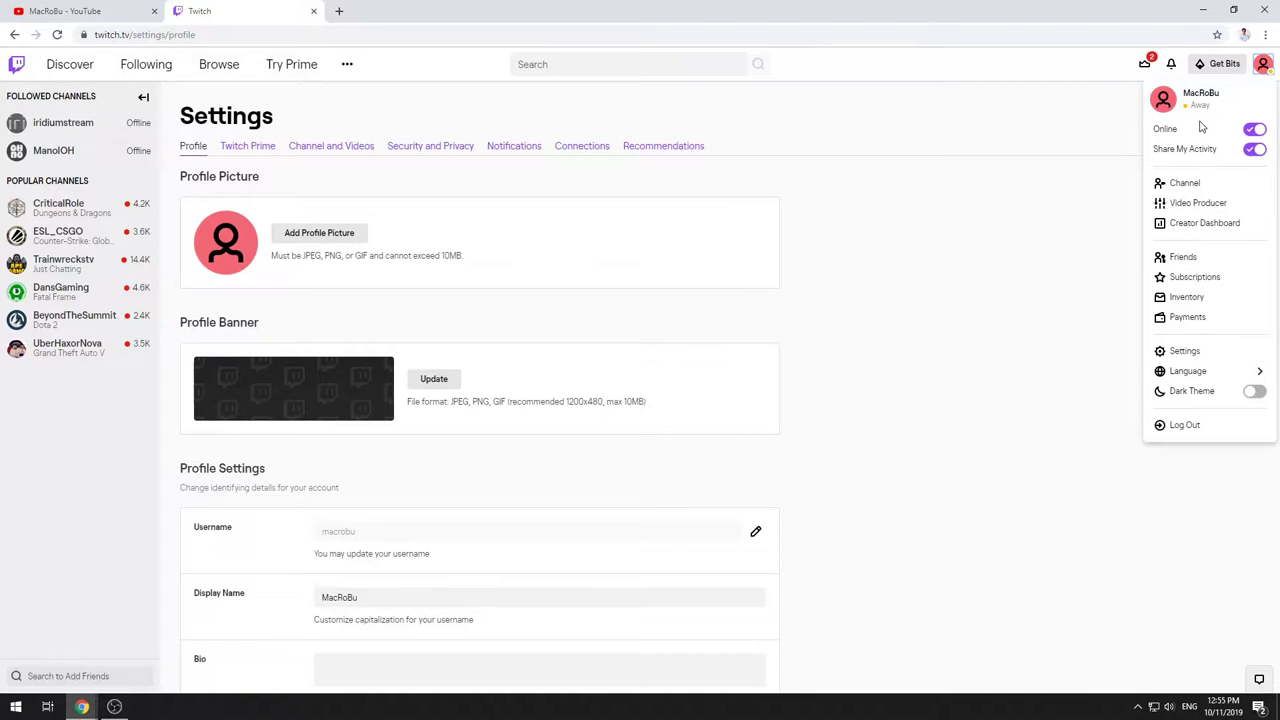
{"action": "left_click", "coordinate": [1262, 66]}
{"action": "left_click", "coordinate": [1262, 67]}
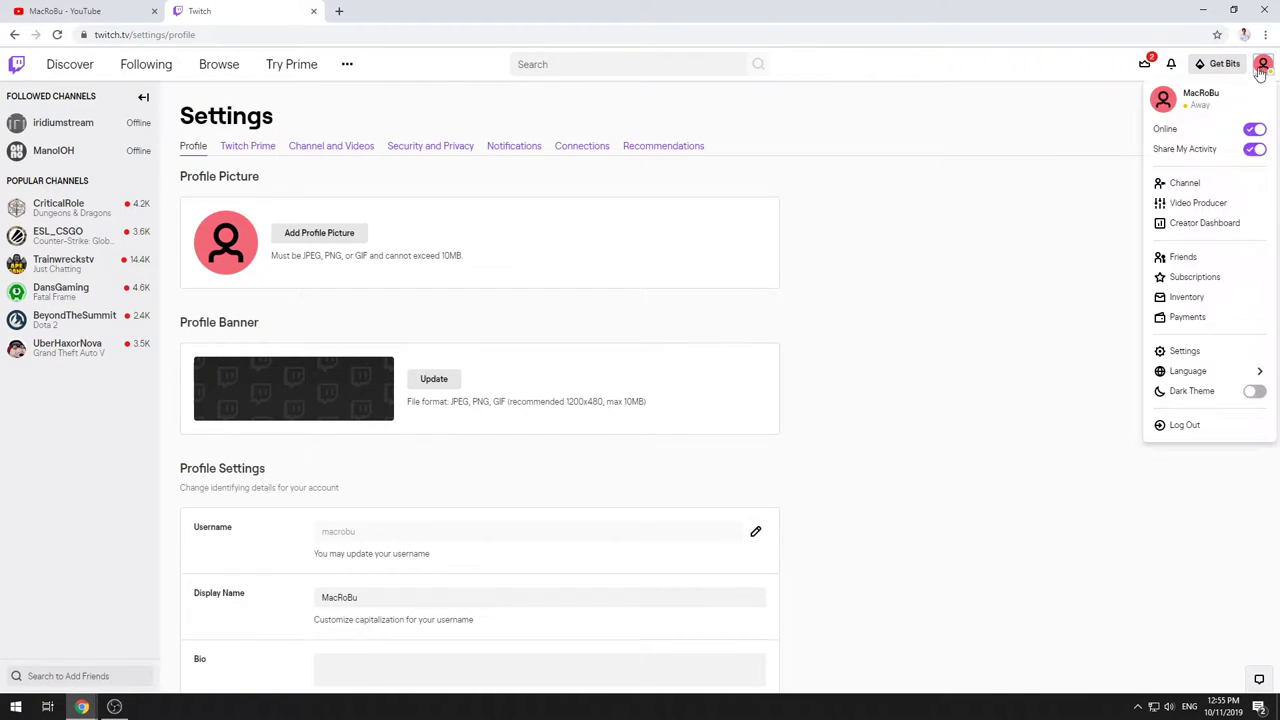
{"action": "left_click", "coordinate": [1199, 210]}
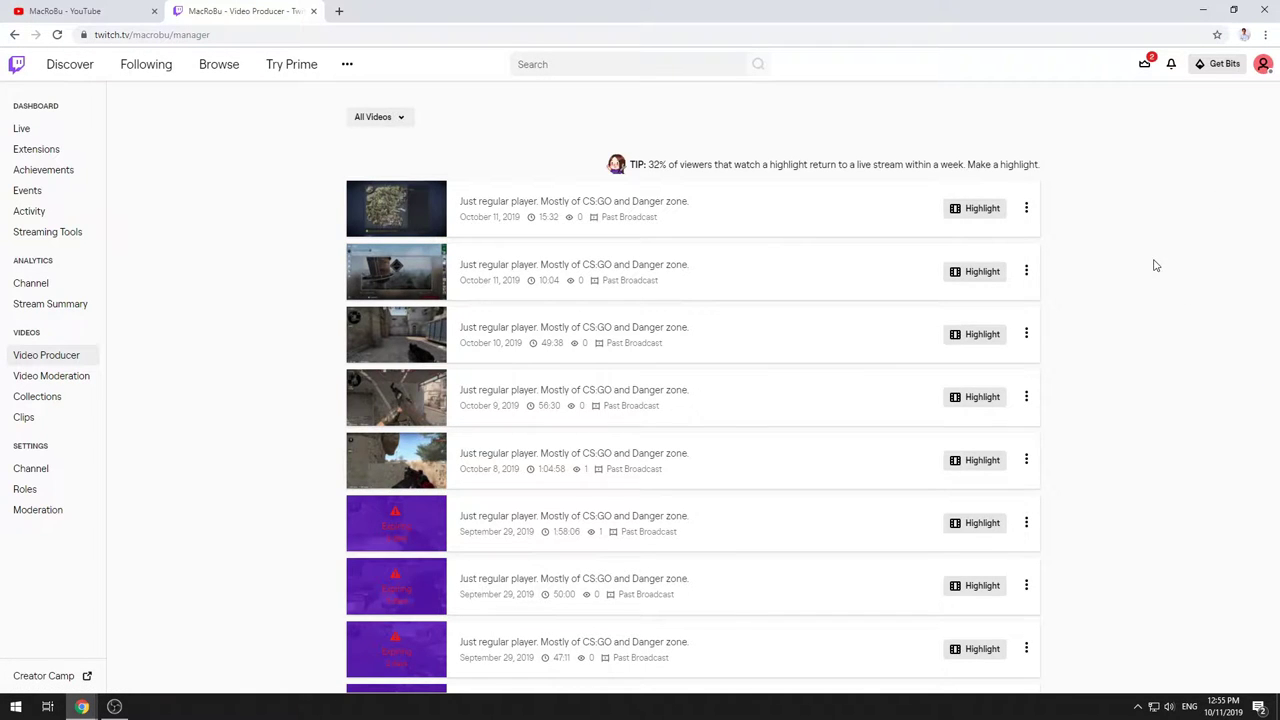
{"action": "scroll", "coordinate": [657, 291], "scroll_direction": "down", "scroll_amount": 15}
{"action": "scroll", "coordinate": [607, 418], "scroll_direction": "up", "scroll_amount": 10}
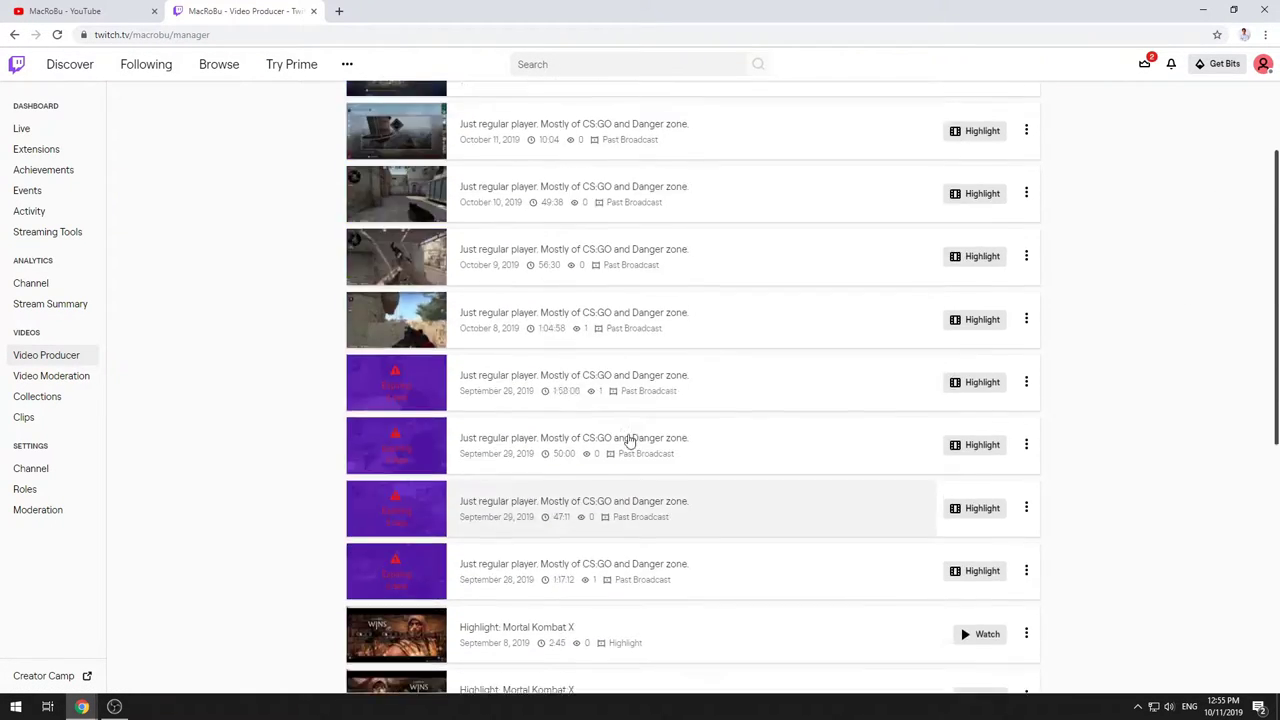
{"action": "scroll", "coordinate": [651, 451], "scroll_direction": "down", "scroll_amount": 3}
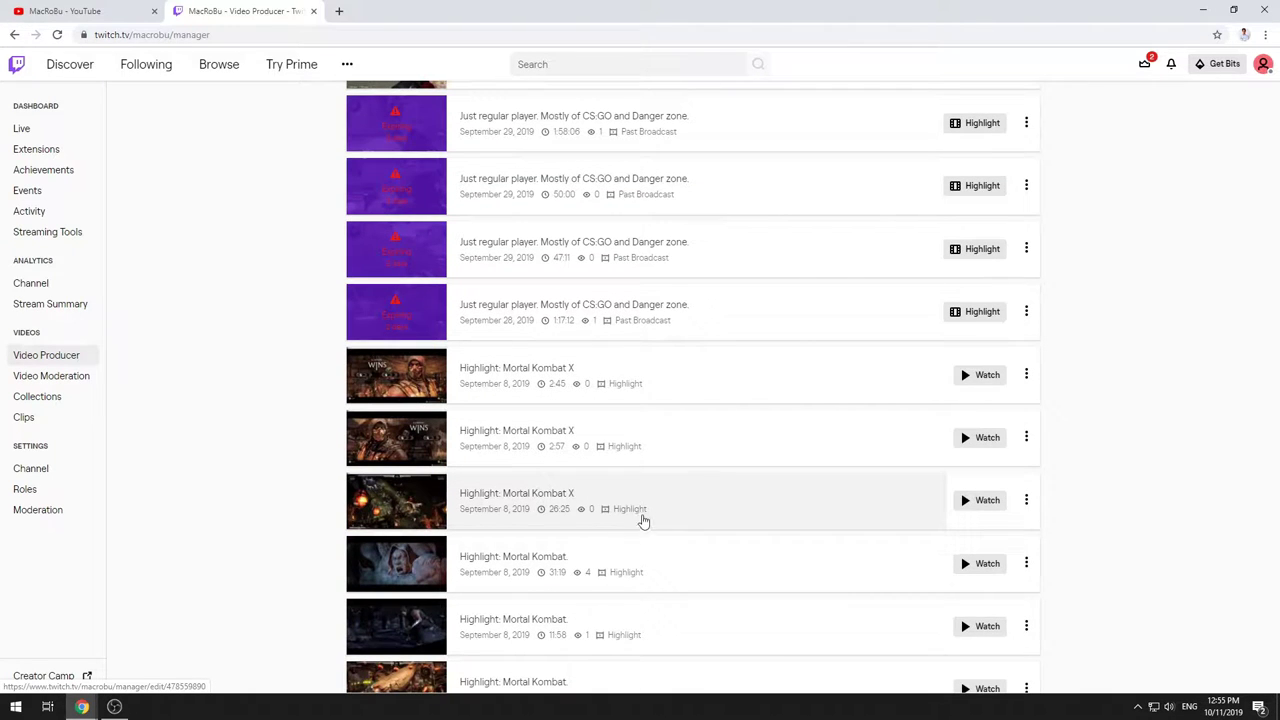
{"action": "scroll", "coordinate": [814, 497], "scroll_direction": "up", "scroll_amount": 3}
{"action": "scroll", "coordinate": [817, 505], "scroll_direction": "up", "scroll_amount": 3}
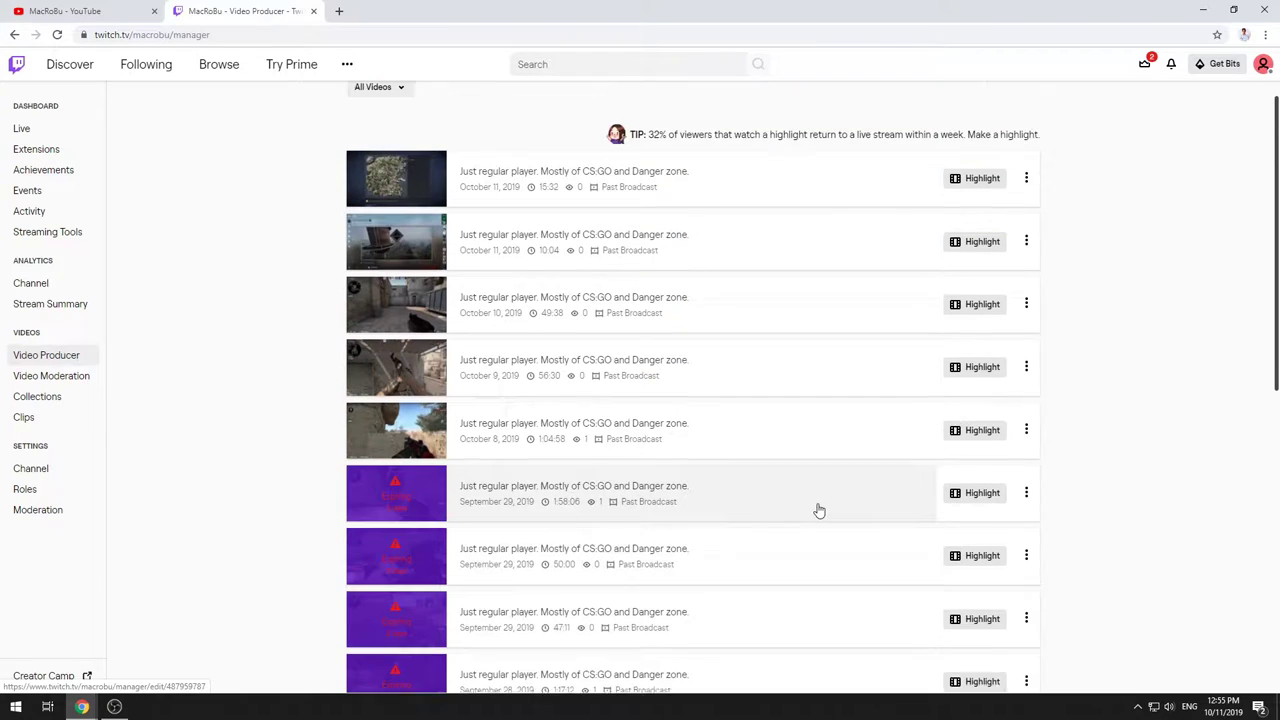
{"action": "scroll", "coordinate": [820, 510], "scroll_direction": "down", "scroll_amount": 4}
{"action": "scroll", "coordinate": [823, 515], "scroll_direction": "up", "scroll_amount": 3}
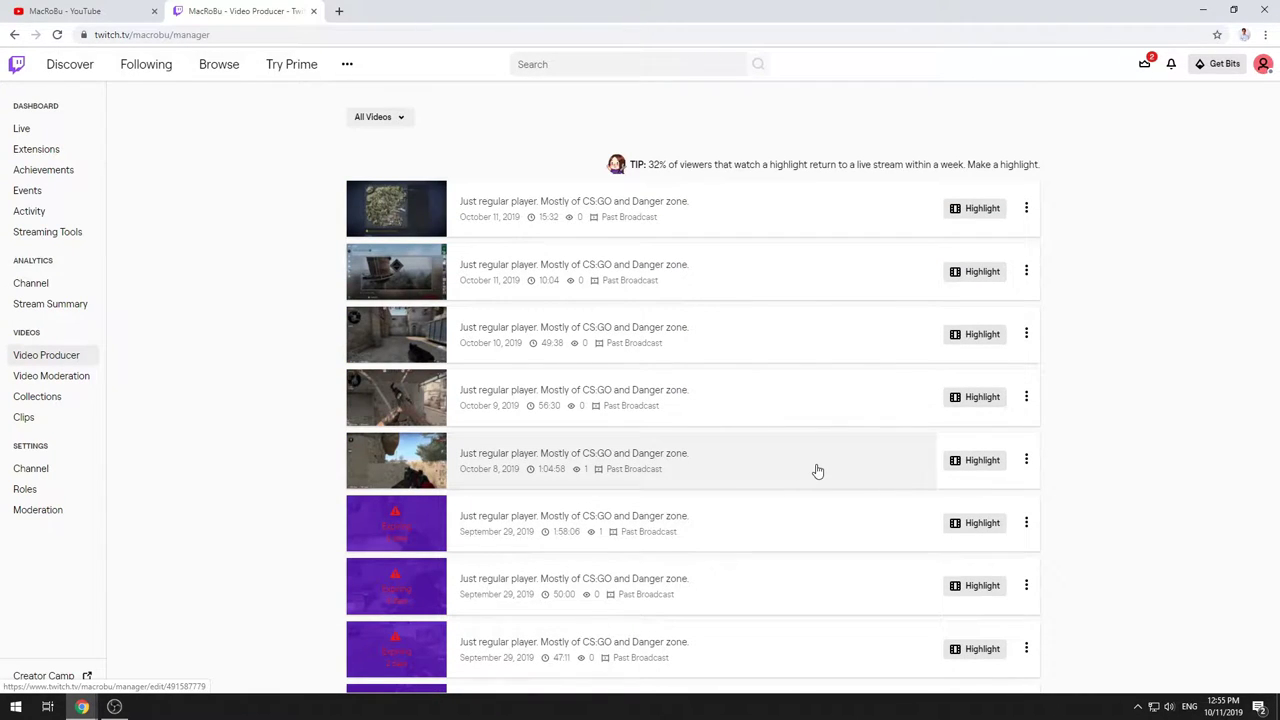
{"action": "scroll", "coordinate": [831, 455], "scroll_direction": "down", "scroll_amount": 8}
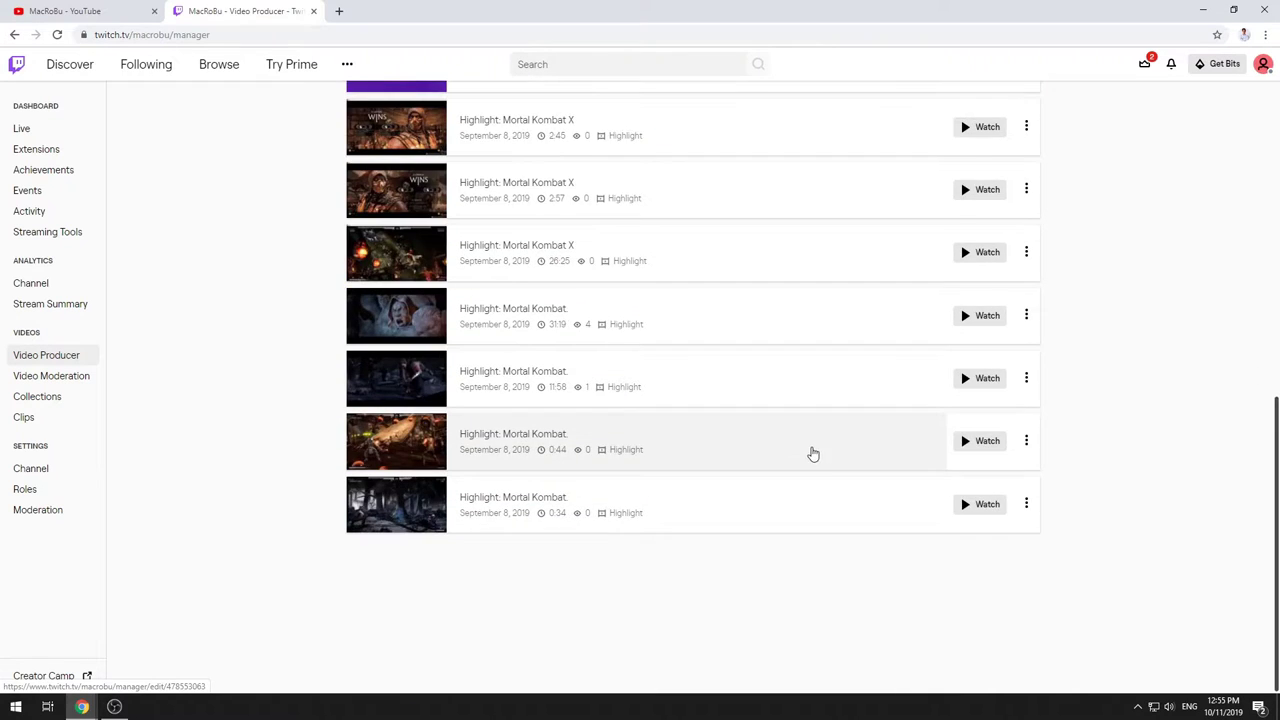
{"action": "scroll", "coordinate": [806, 446], "scroll_direction": "up", "scroll_amount": 5}
{"action": "scroll", "coordinate": [790, 448], "scroll_direction": "up", "scroll_amount": 2}
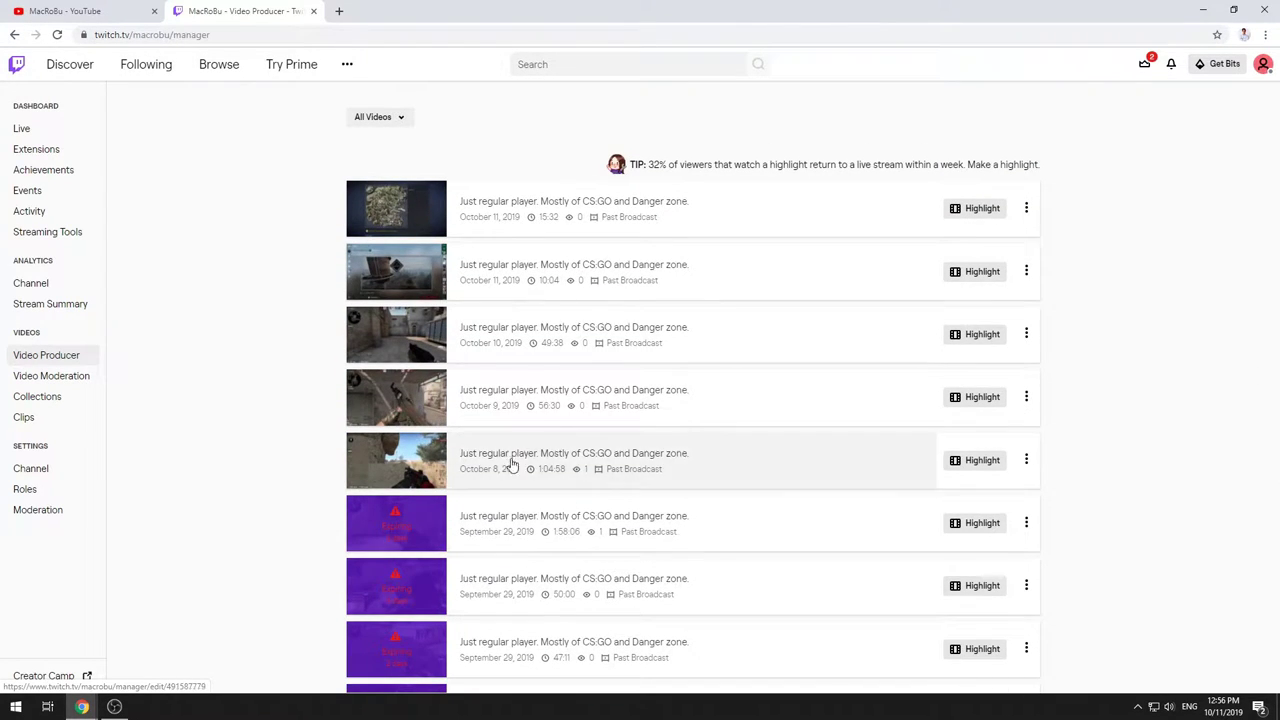
Export the newest October 11 broadcast to YouTube as Private, keeping its title, description and tags
{"action": "left_click", "coordinate": [1026, 212]}
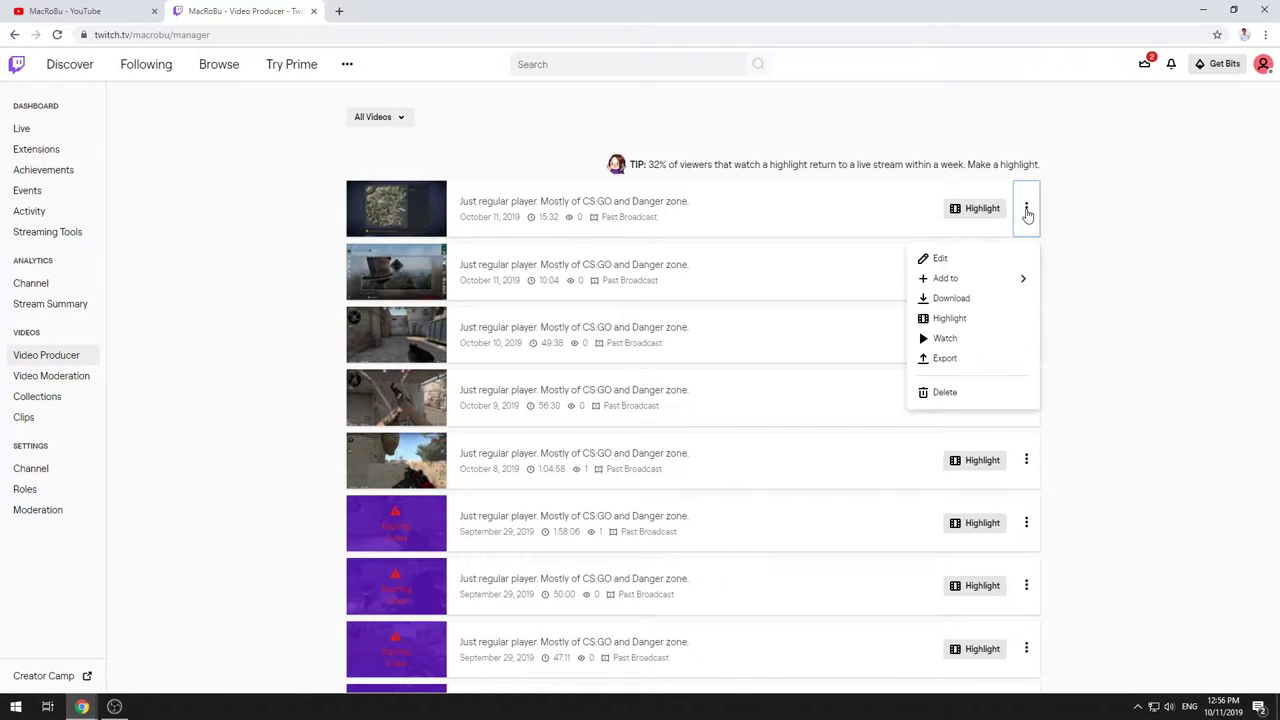
{"action": "left_click", "coordinate": [944, 361]}
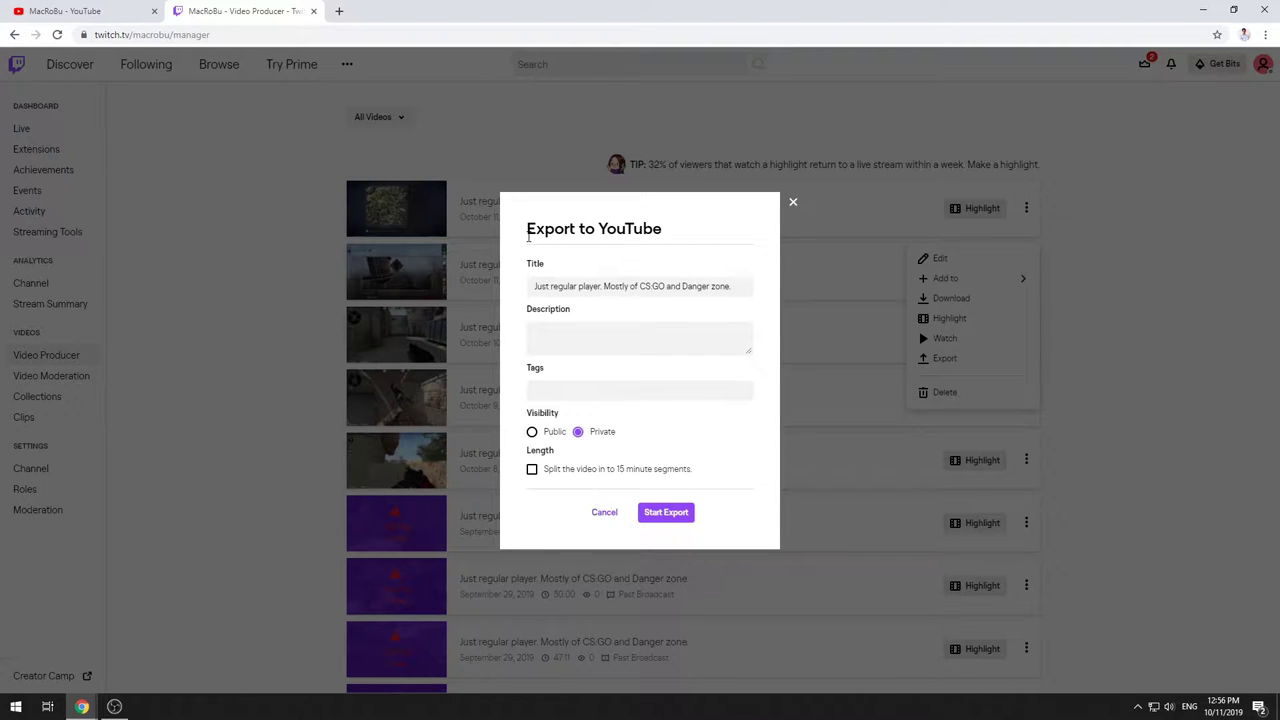
{"action": "left_click_drag", "start_coordinate": [524, 229], "coordinate": [669, 247]}
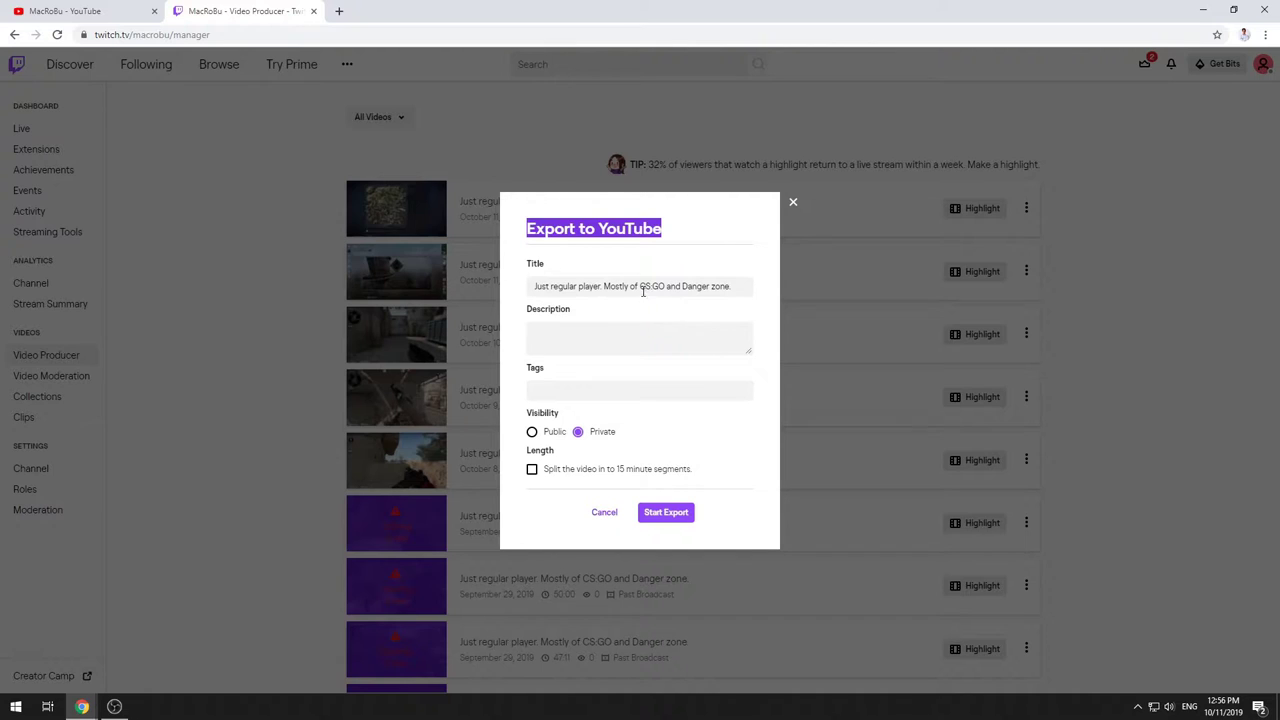
{"action": "left_click", "coordinate": [618, 326]}
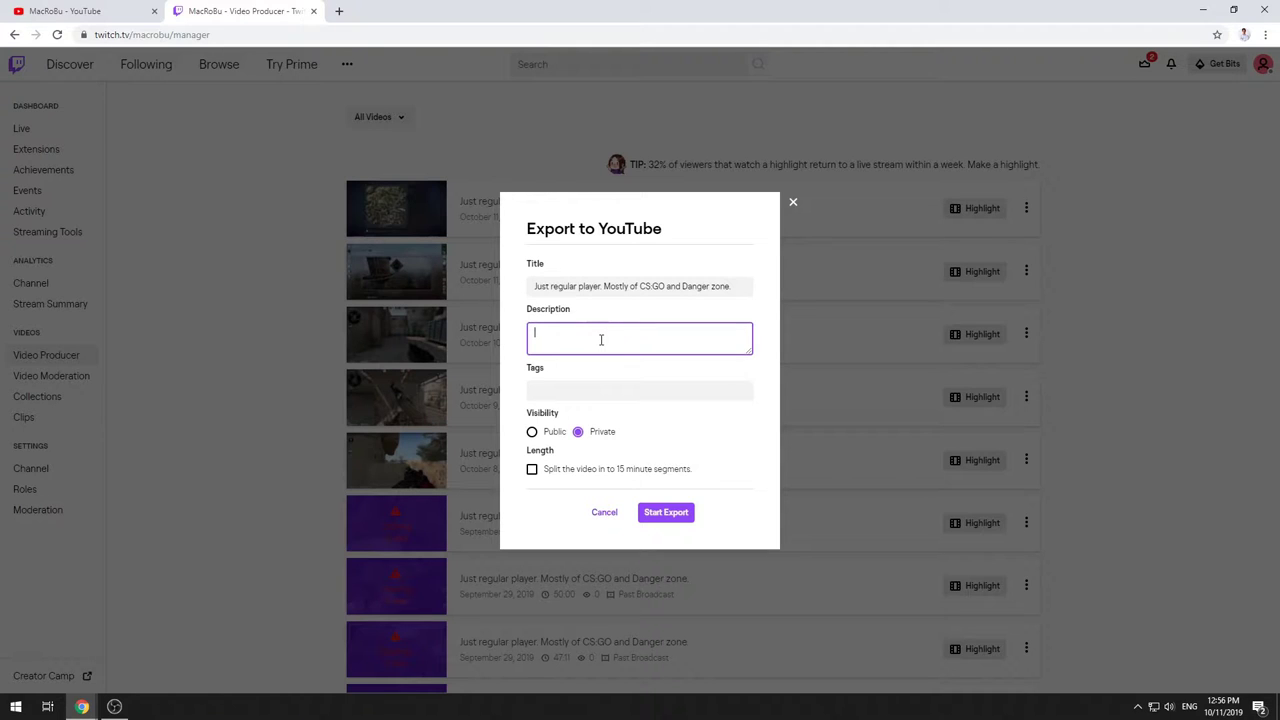
{"action": "left_click", "coordinate": [605, 388]}
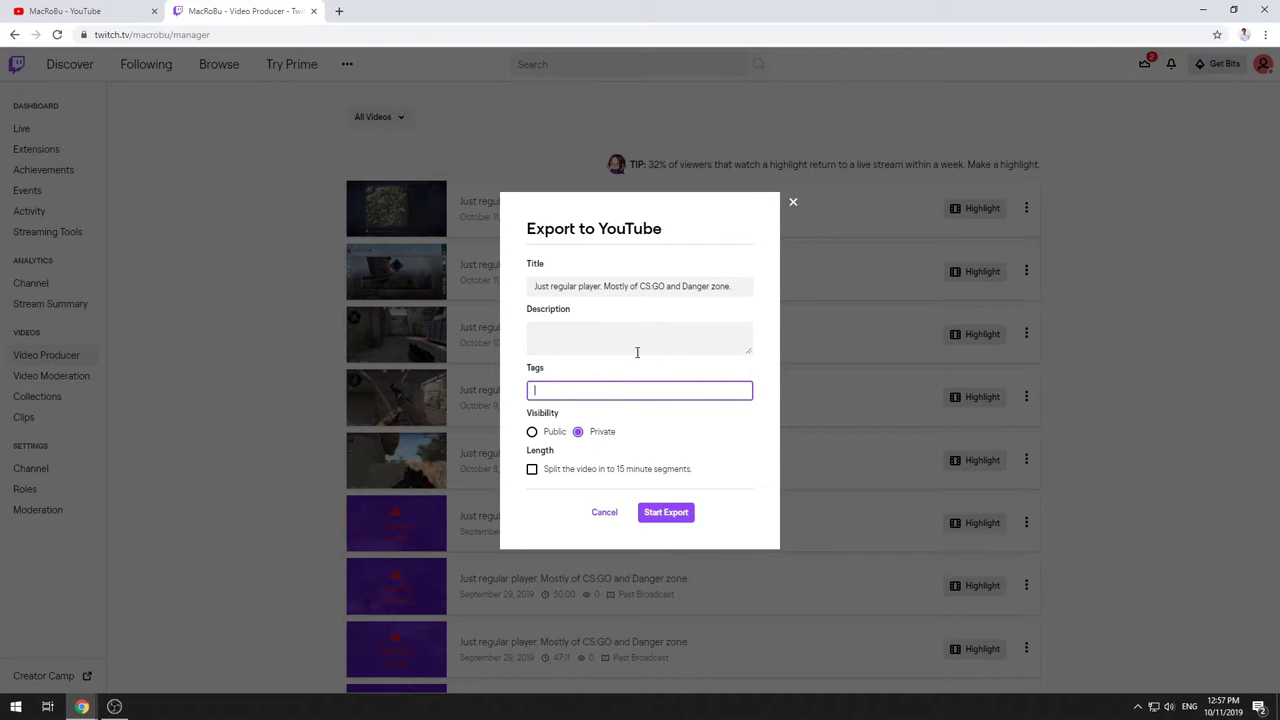
{"action": "left_click", "coordinate": [665, 516]}
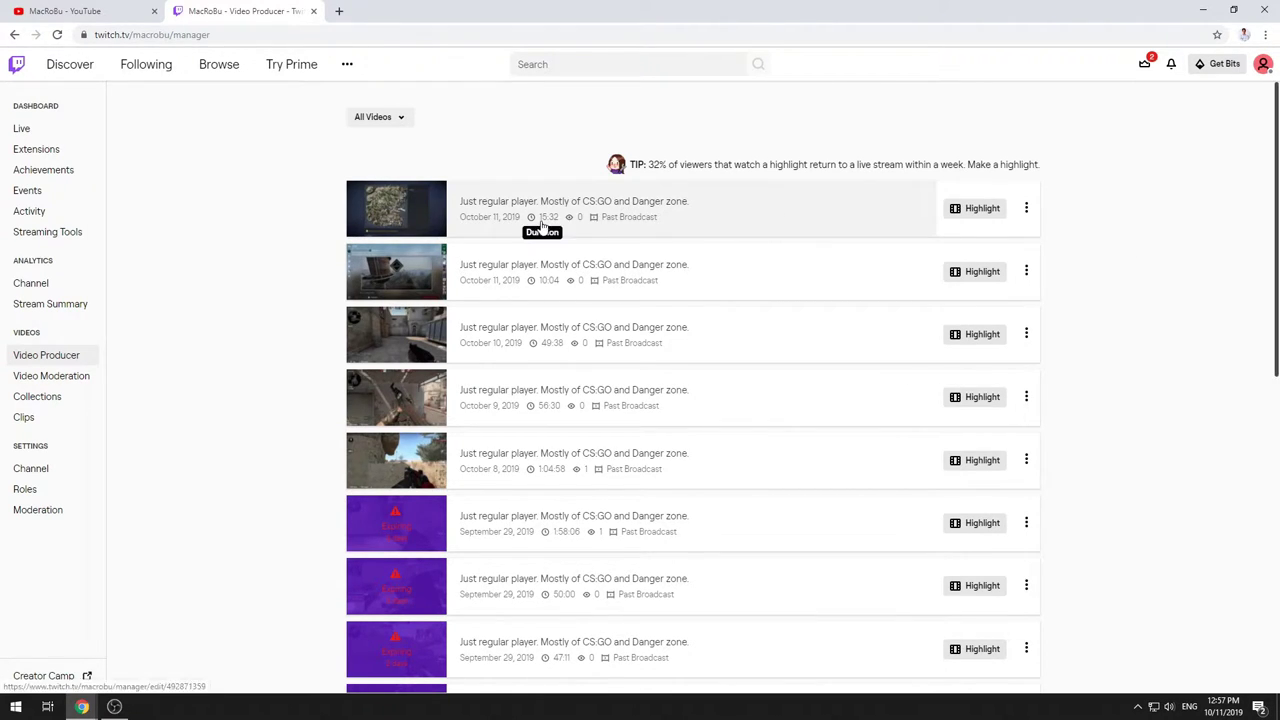
Download the October 11 broadcast as an MP4 from its options menu
{"action": "left_click", "coordinate": [1026, 208]}
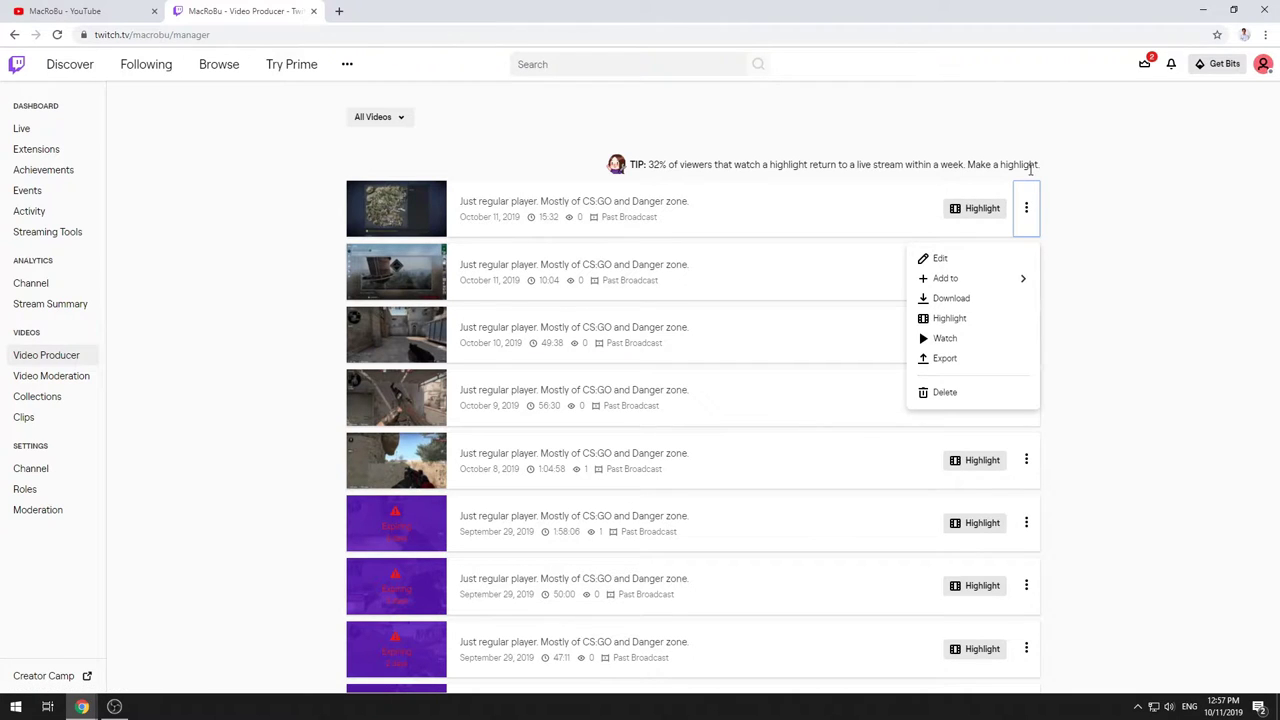
{"action": "left_click", "coordinate": [961, 300]}
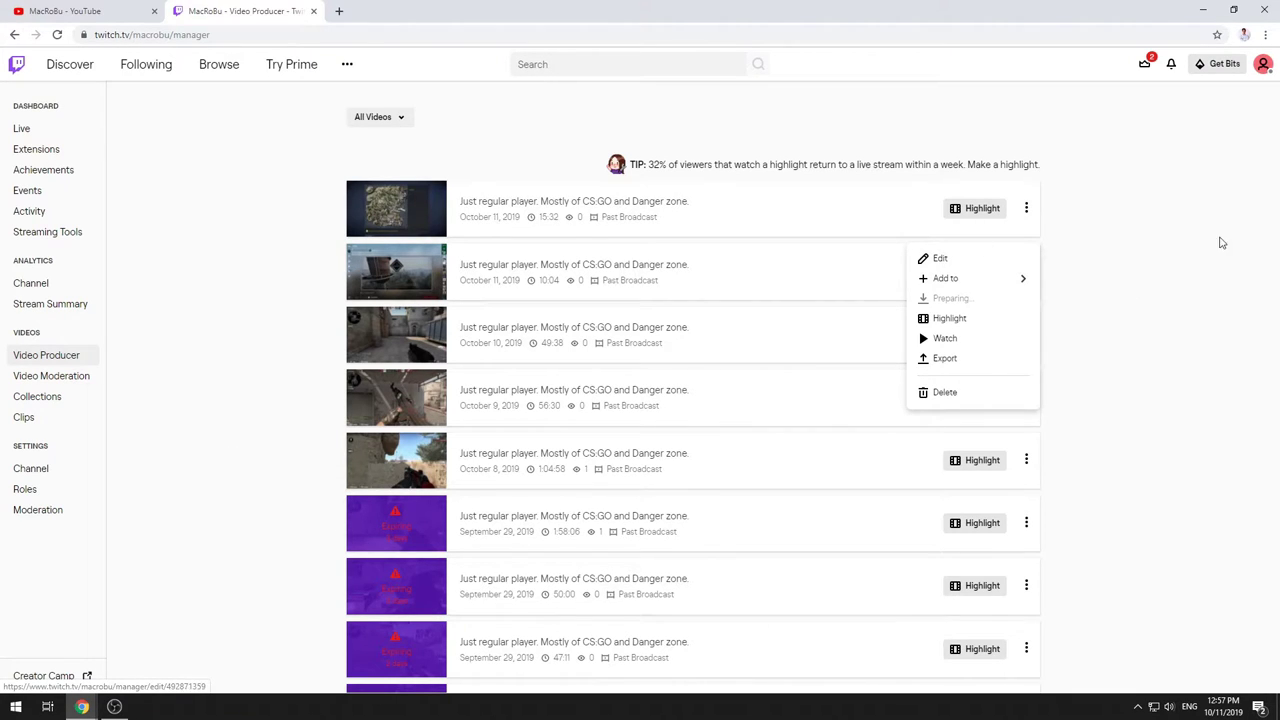
{"action": "left_click", "coordinate": [1213, 282]}
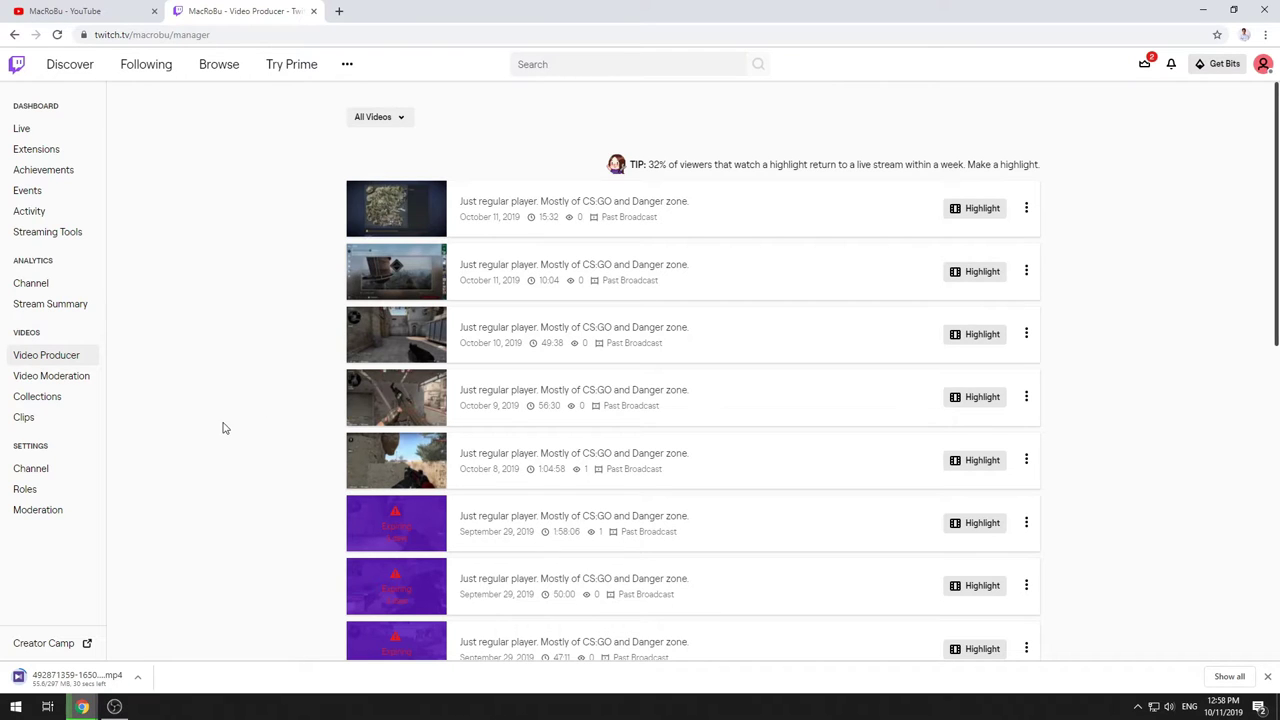
In the YouTube tab, go to Your channel and then YouTube Studio (Beta)
{"action": "left_click", "coordinate": [94, 18]}
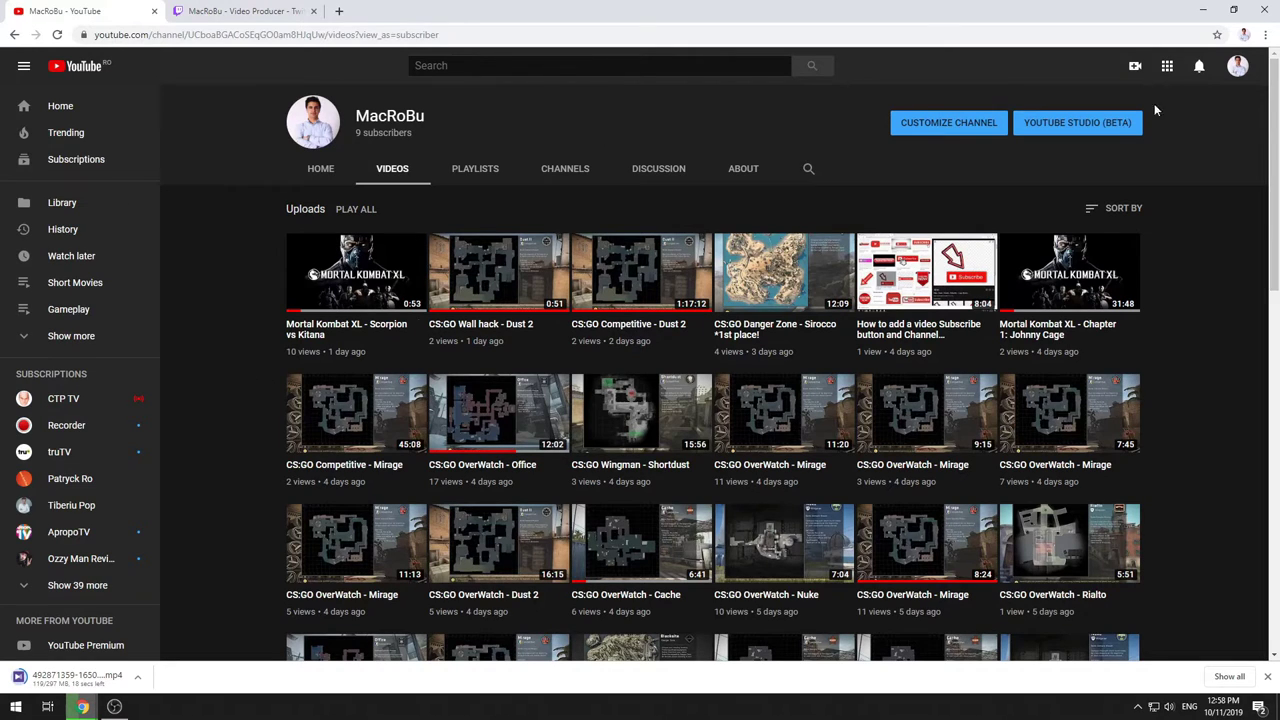
{"action": "left_click", "coordinate": [1238, 67]}
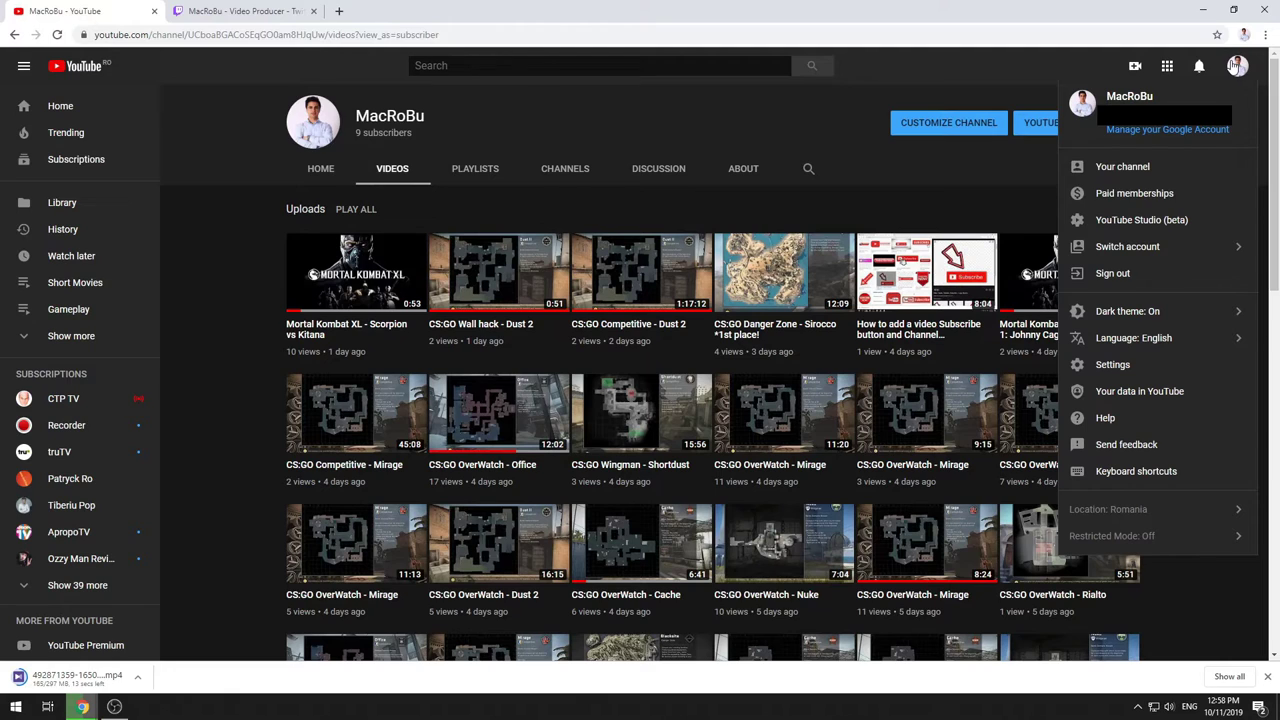
{"action": "left_click", "coordinate": [1127, 167]}
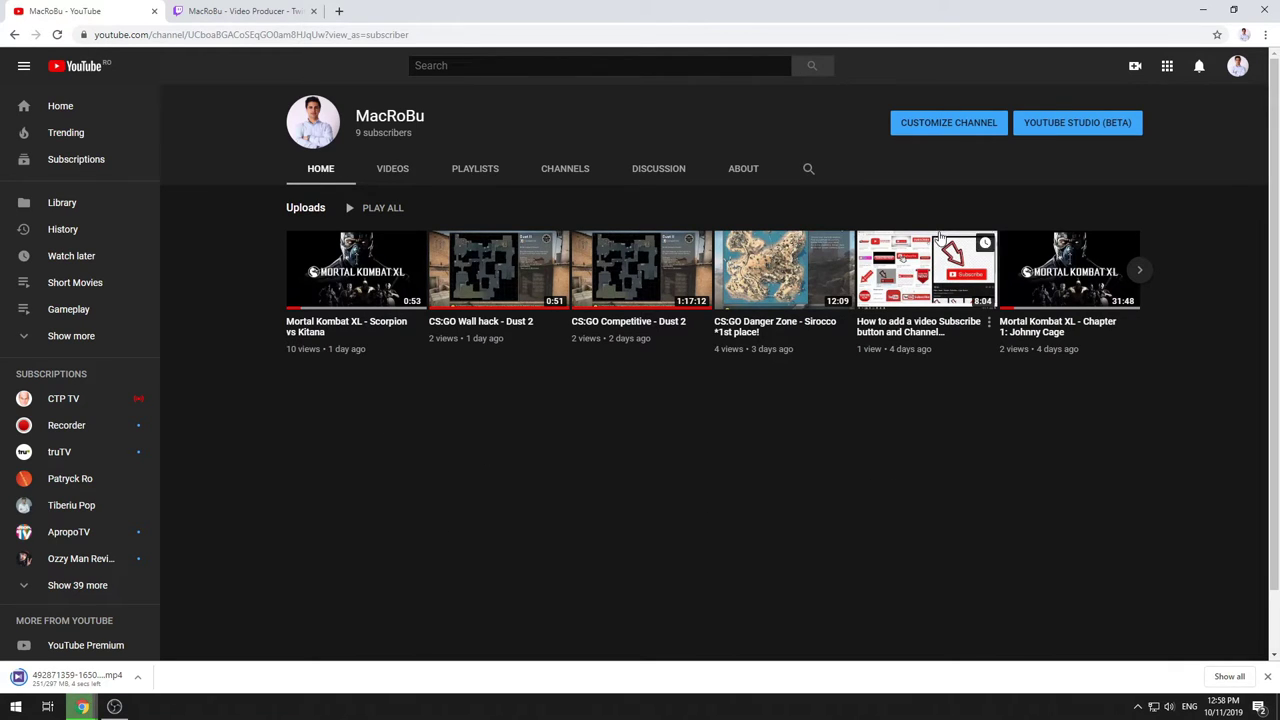
{"action": "left_click", "coordinate": [1077, 122]}
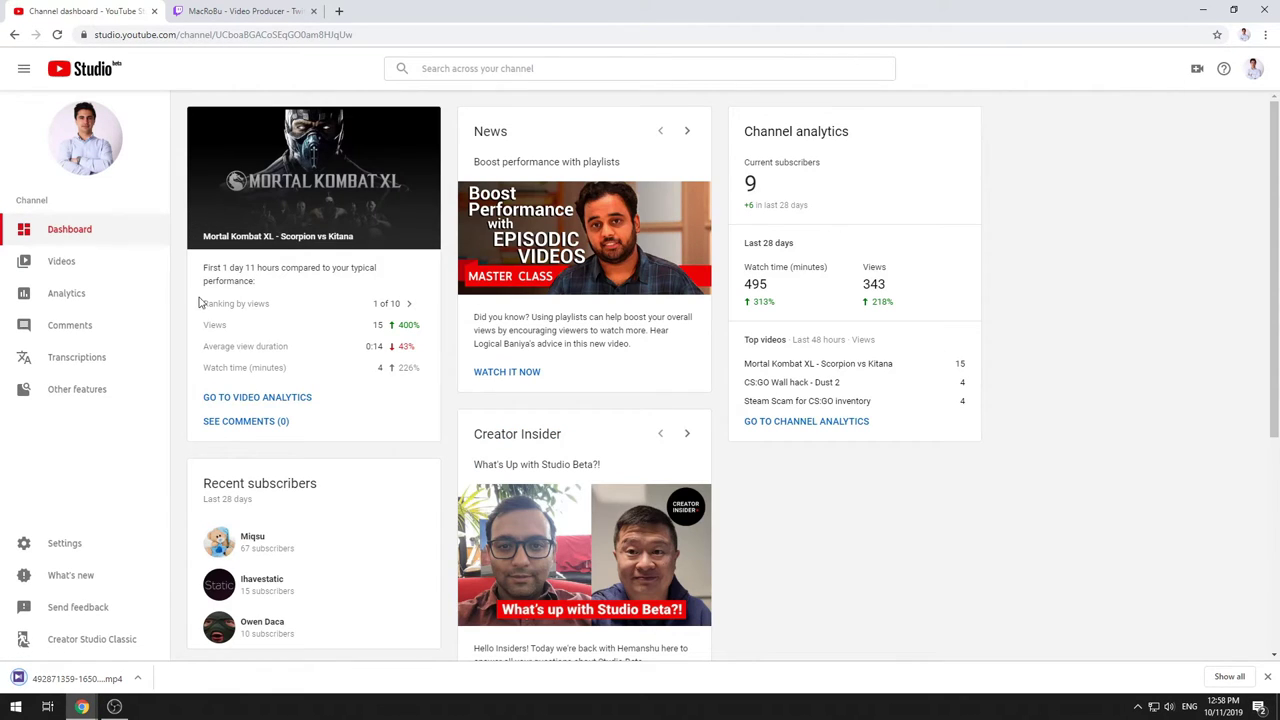
Show the Videos list in the Studio sidebar to find the private Oct 11, 2019 broadcast
{"action": "left_click", "coordinate": [70, 263]}
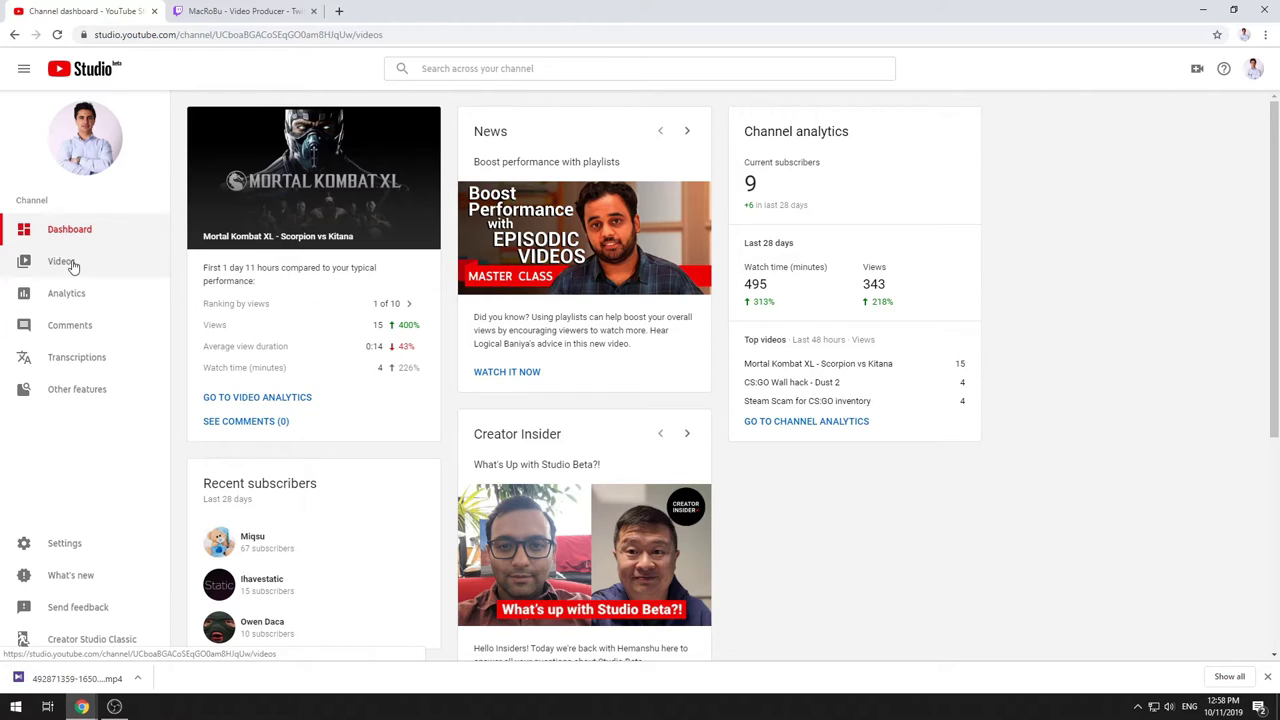